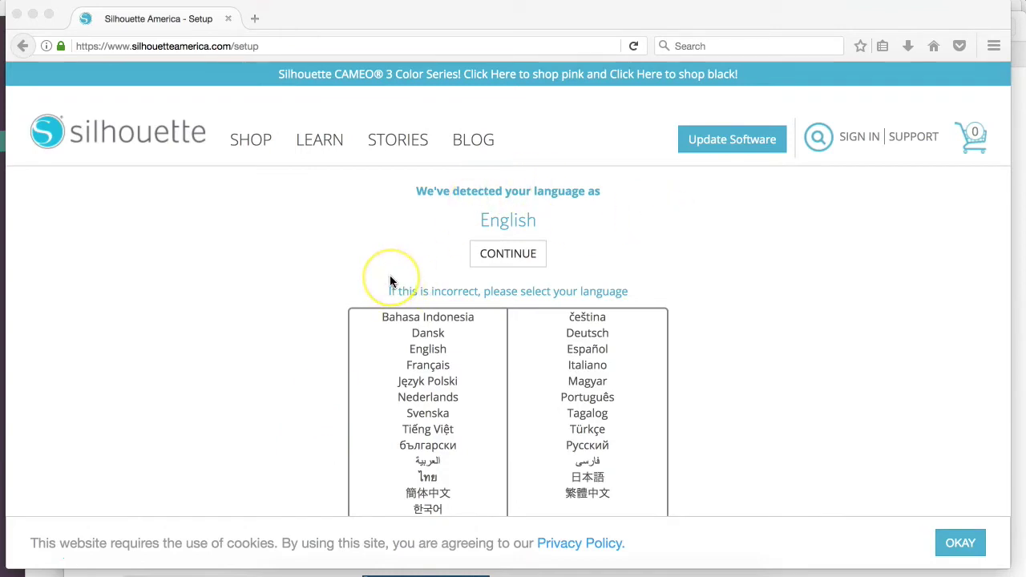
Step: Confirm English as the setup language on the Silhouette America site
click(506, 238)
click(505, 253)
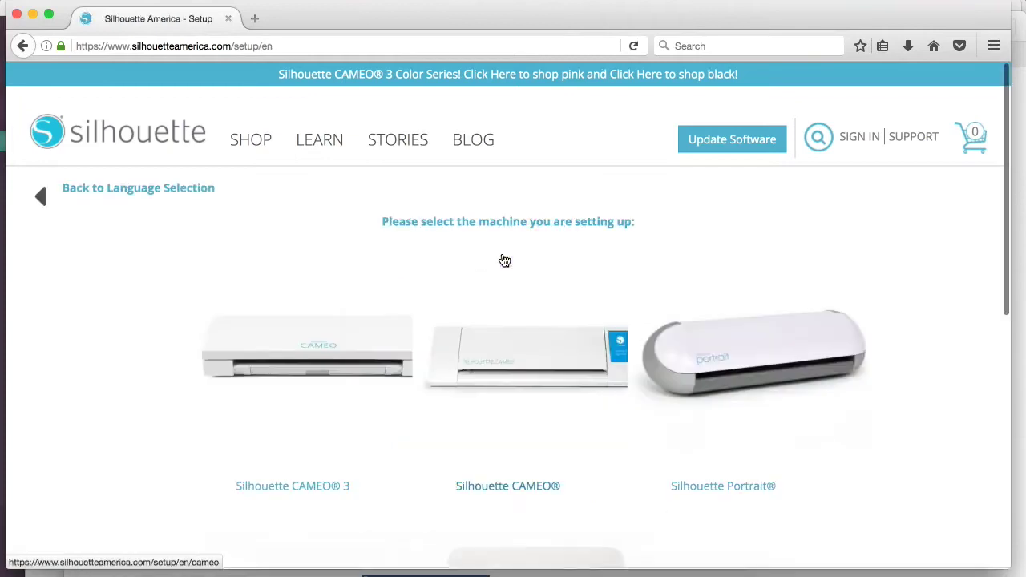
scroll(504, 260, down, 2)
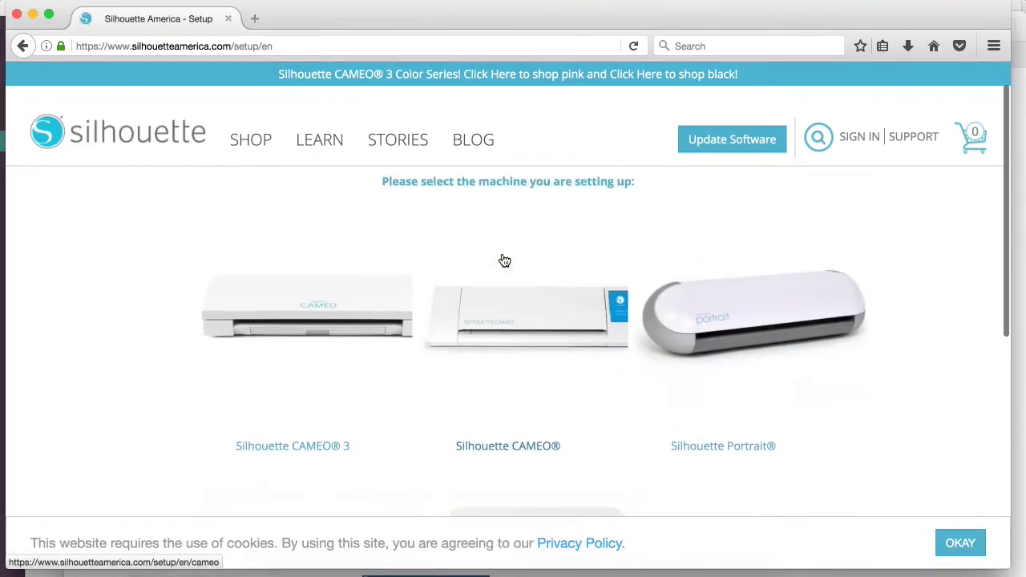
scroll(504, 260, down, 2)
Step: Choose the Silhouette CAMEO 3 as the machine to set up
click(491, 210)
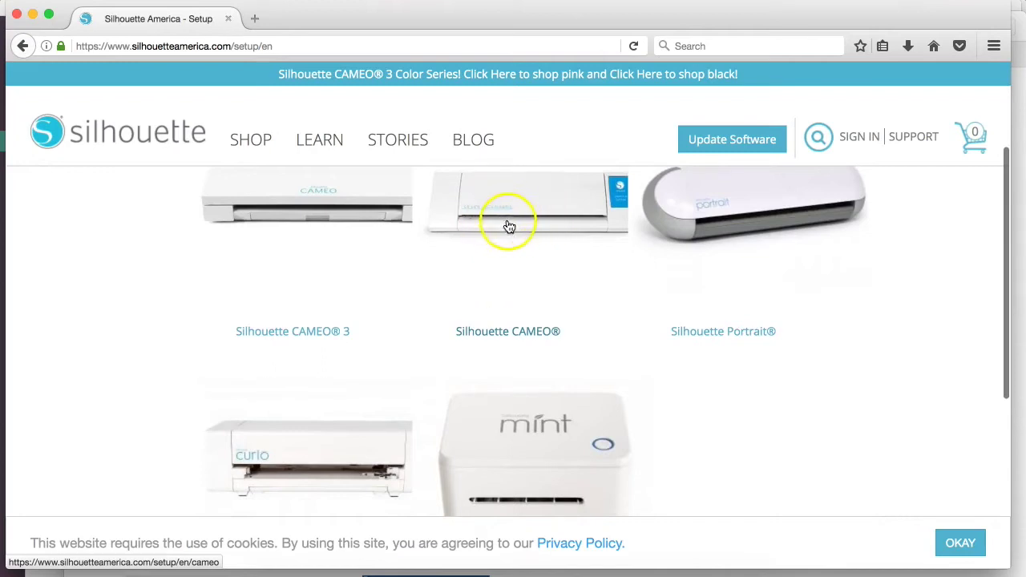
scroll(509, 338, down, 3)
scroll(372, 412, up, 5)
click(319, 404)
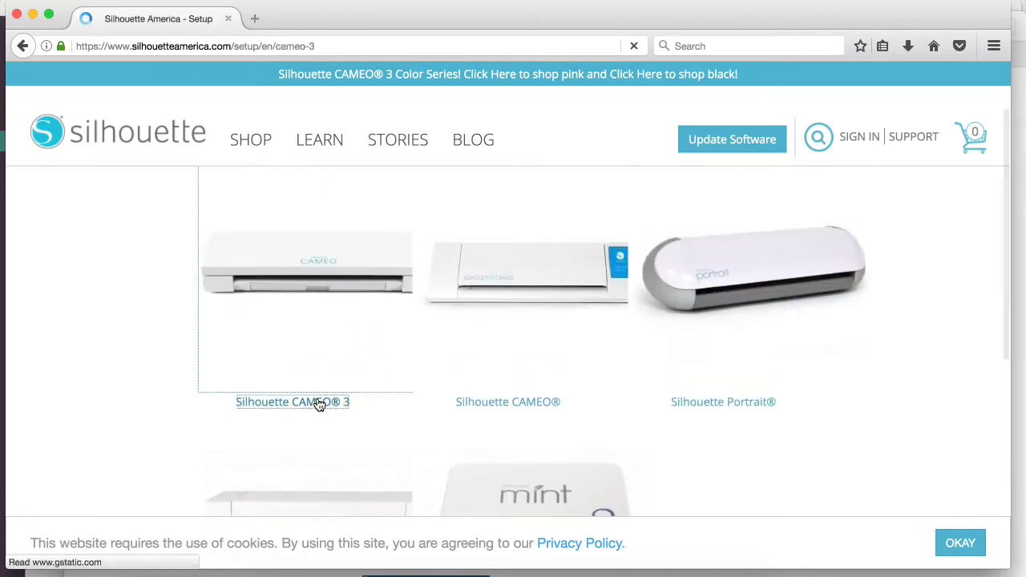
scroll(471, 298, down, 4)
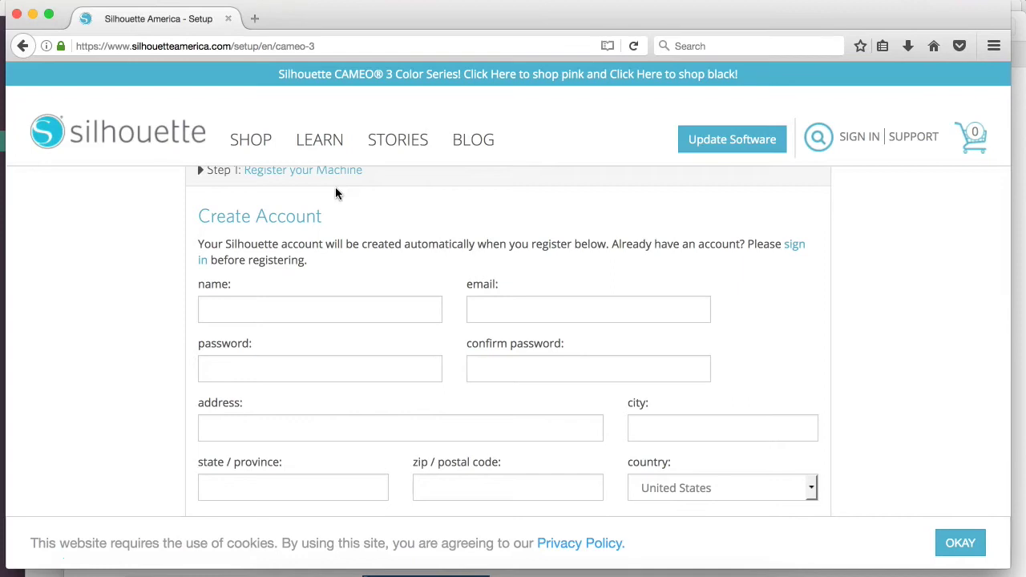
Step: Look over the Create Account registration form and continue to the unboxing instructions
click(319, 486)
scroll(318, 486, down, 10)
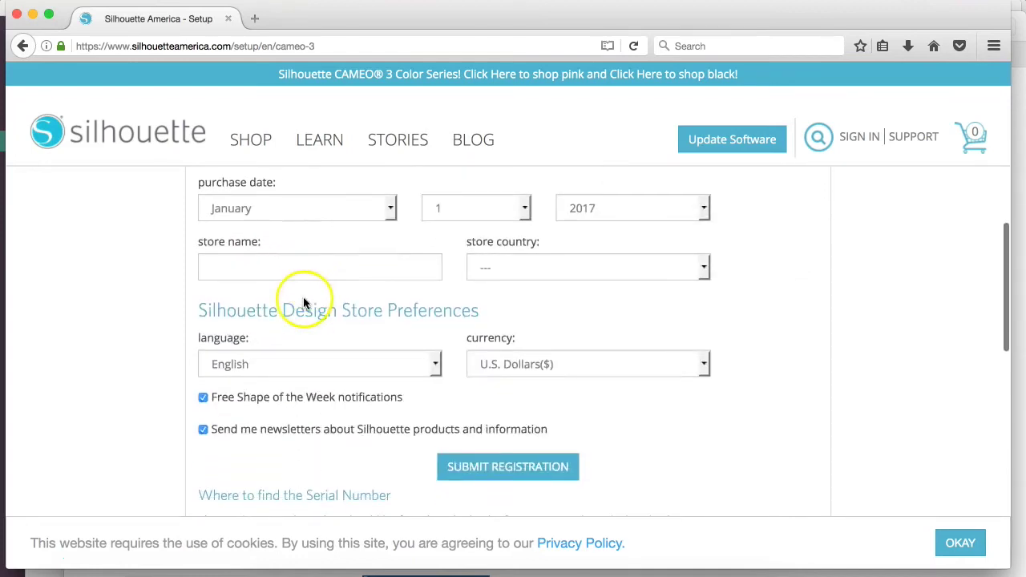
scroll(303, 296, down, 5)
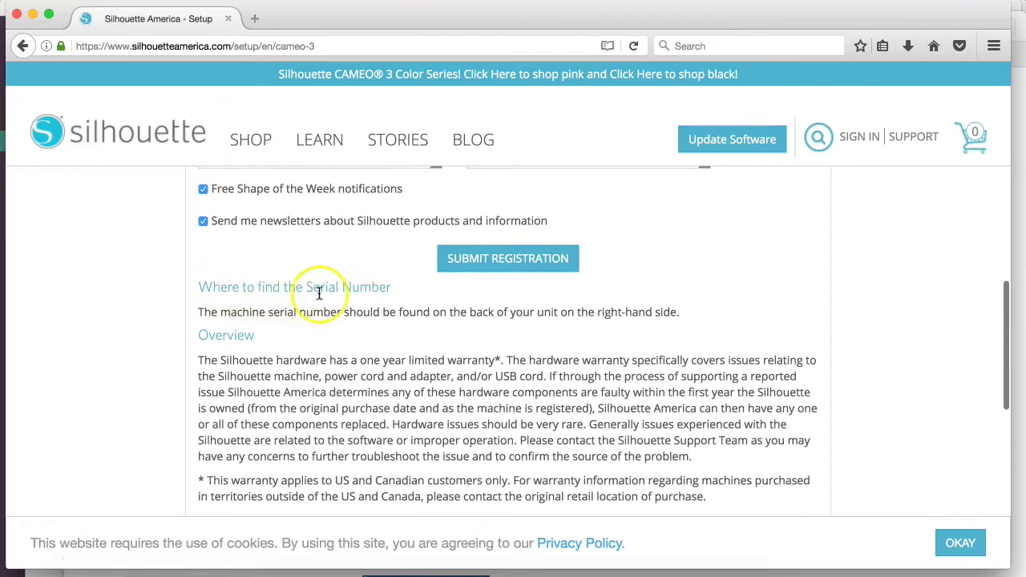
scroll(332, 292, up, 6)
scroll(332, 293, up, 1)
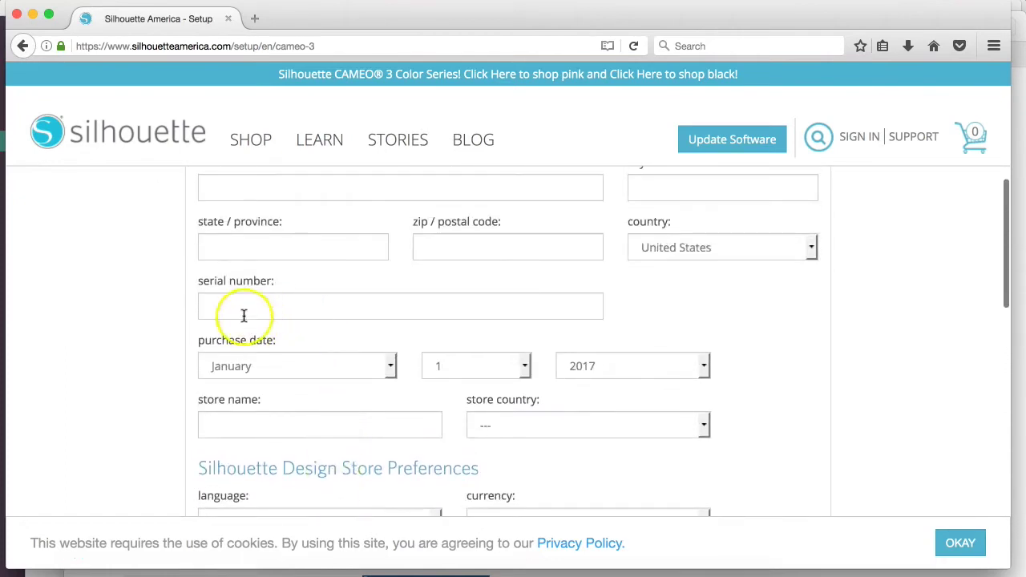
scroll(261, 311, down, 11)
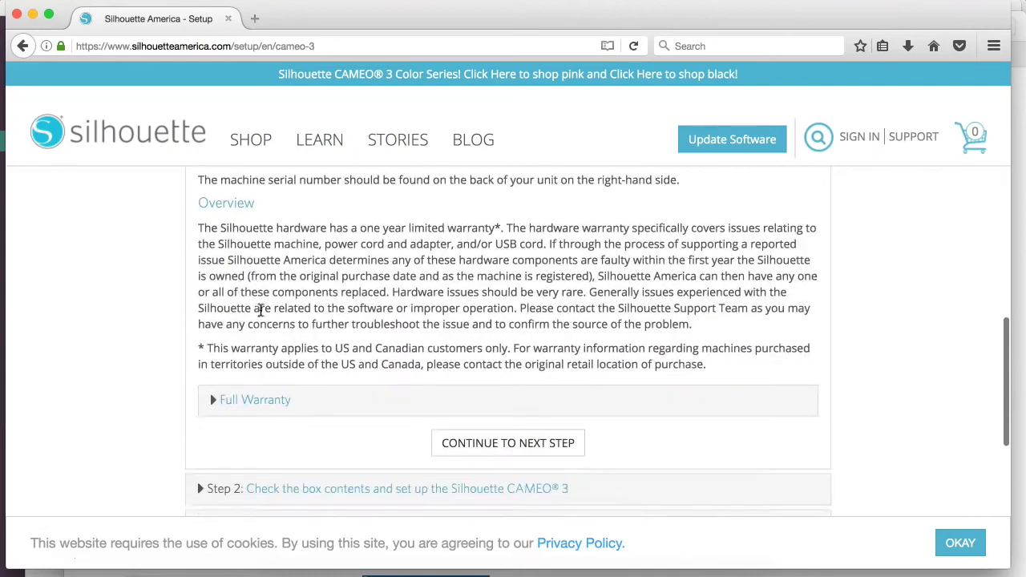
scroll(260, 311, up, 3)
scroll(261, 311, down, 4)
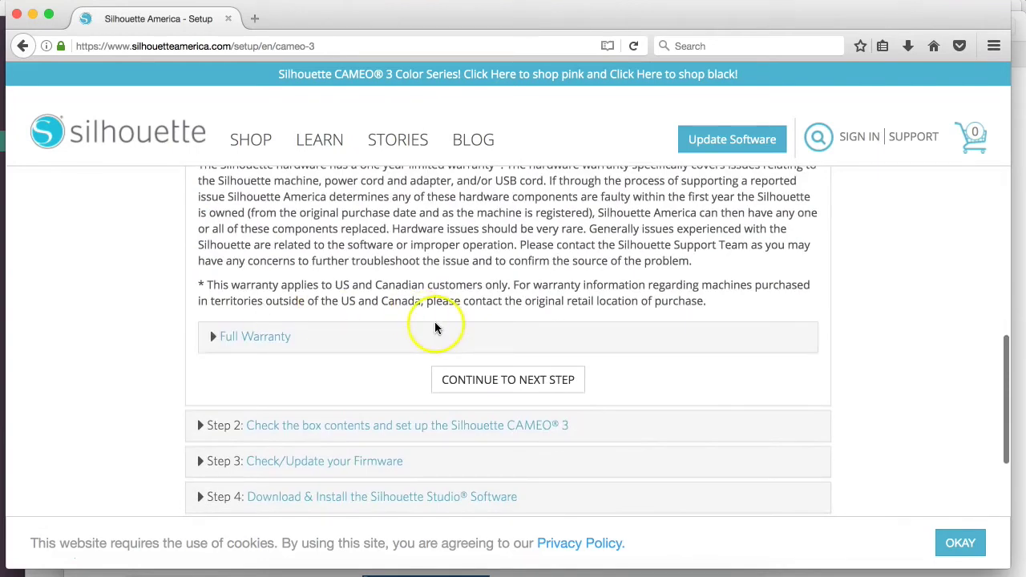
click(499, 380)
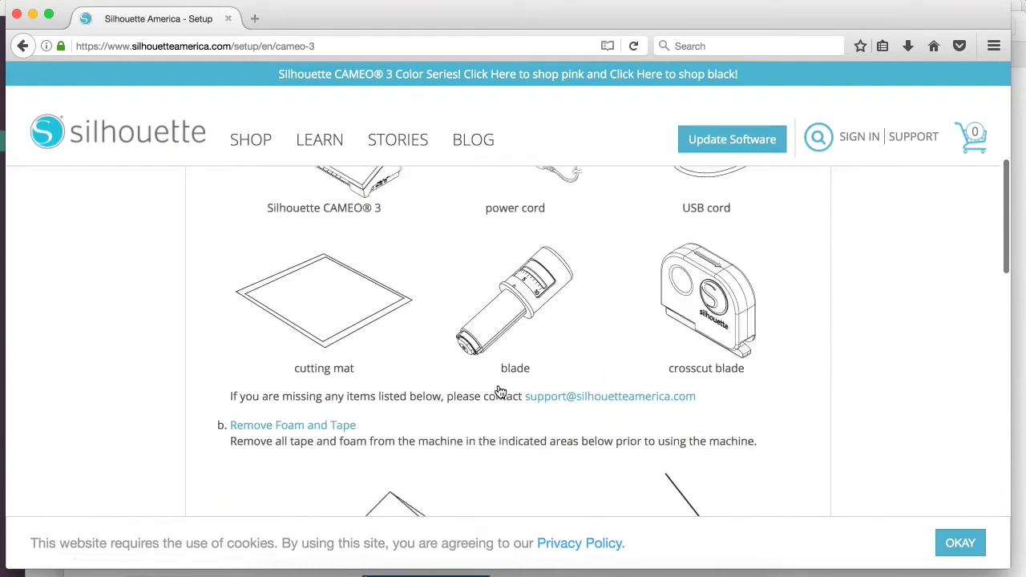
Step: Move through the unboxing step on to Step 3, Check/Update your Firmware
scroll(500, 391, down, 10)
scroll(500, 391, down, 7)
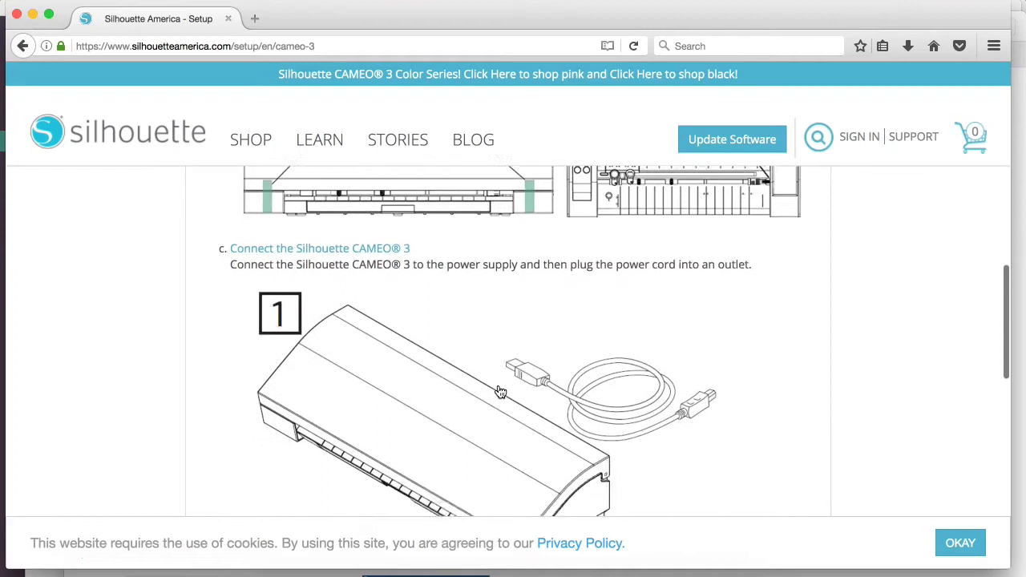
scroll(500, 392, down, 5)
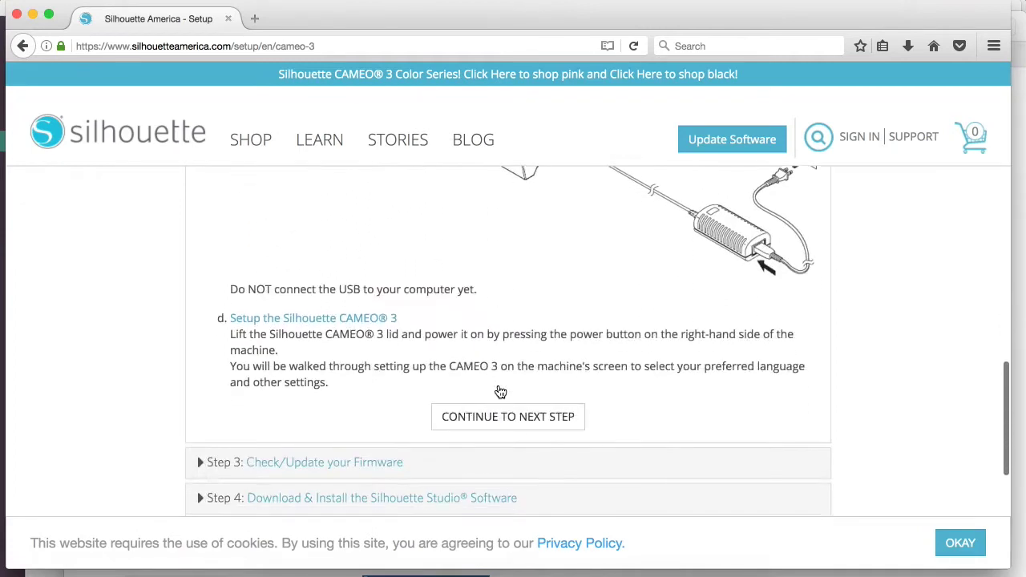
click(543, 399)
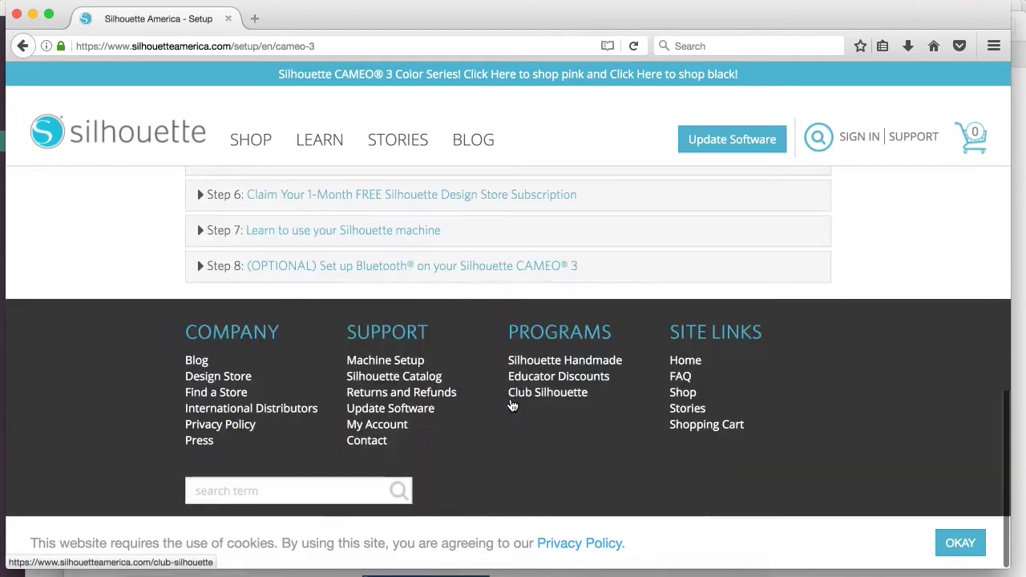
scroll(511, 404, up, 5)
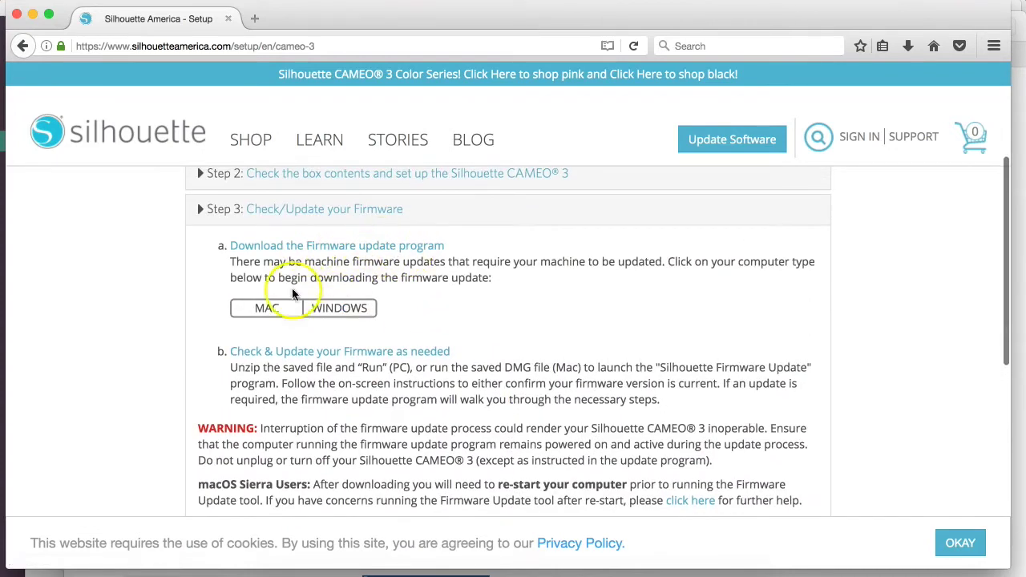
Step: Download the Mac firmware file CameoFirmwareUpdateV160.dmg through Open Link in New Tab
click(269, 309)
right_click(269, 309)
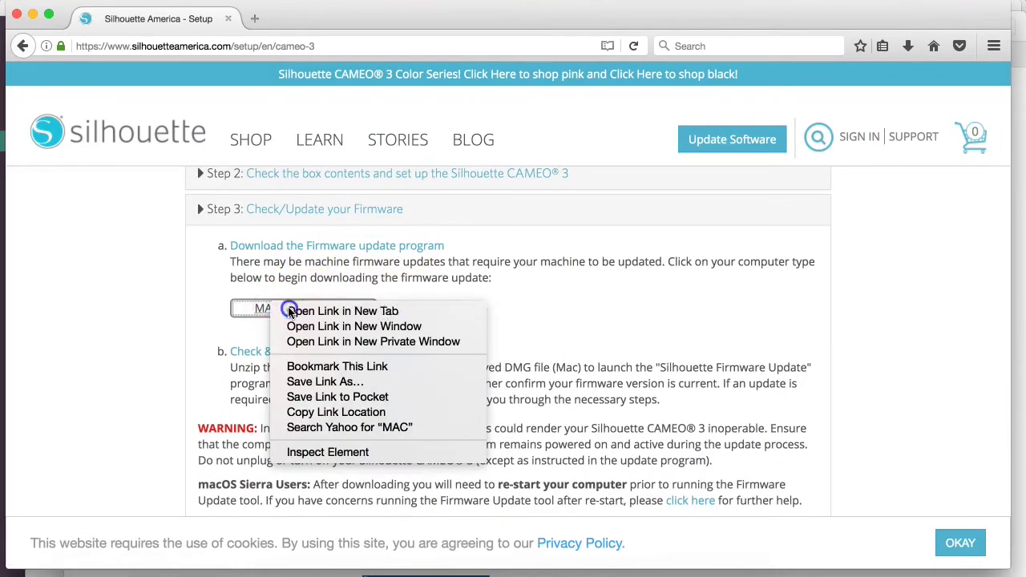
click(286, 306)
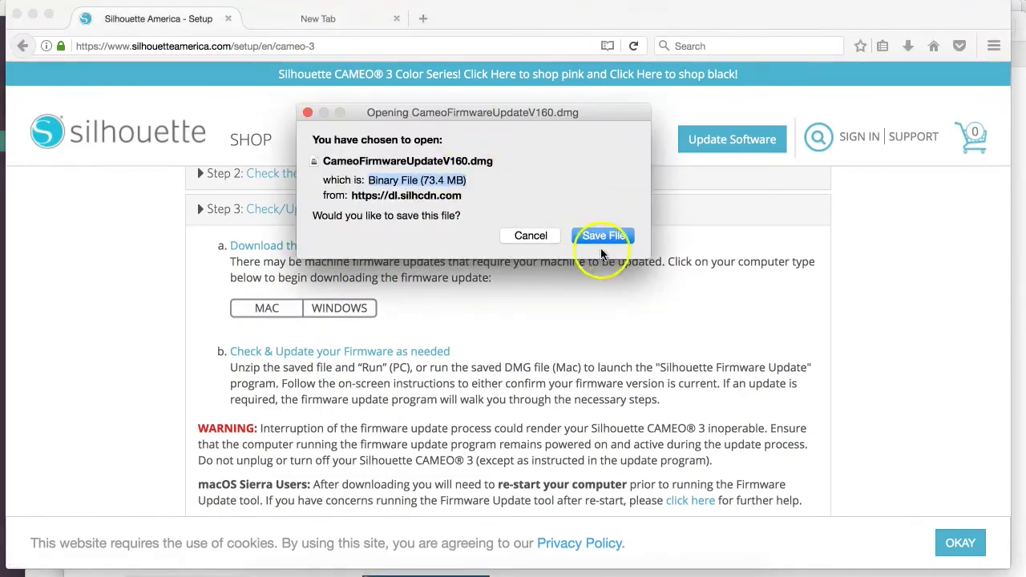
click(593, 235)
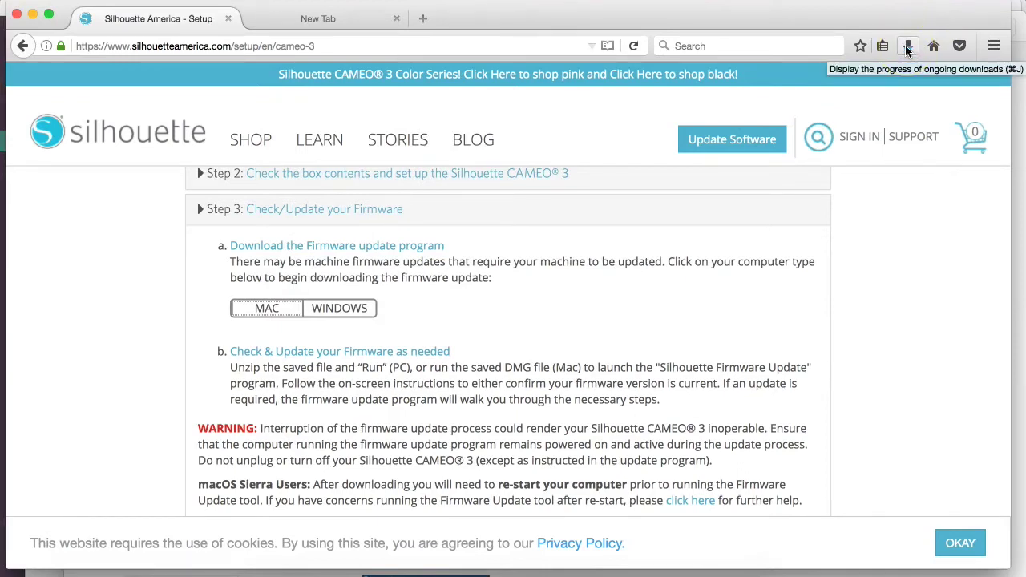
scroll(491, 356, down, 2)
Step: Advance to Step 4 and read the Silhouette Studio installation instructions
click(473, 465)
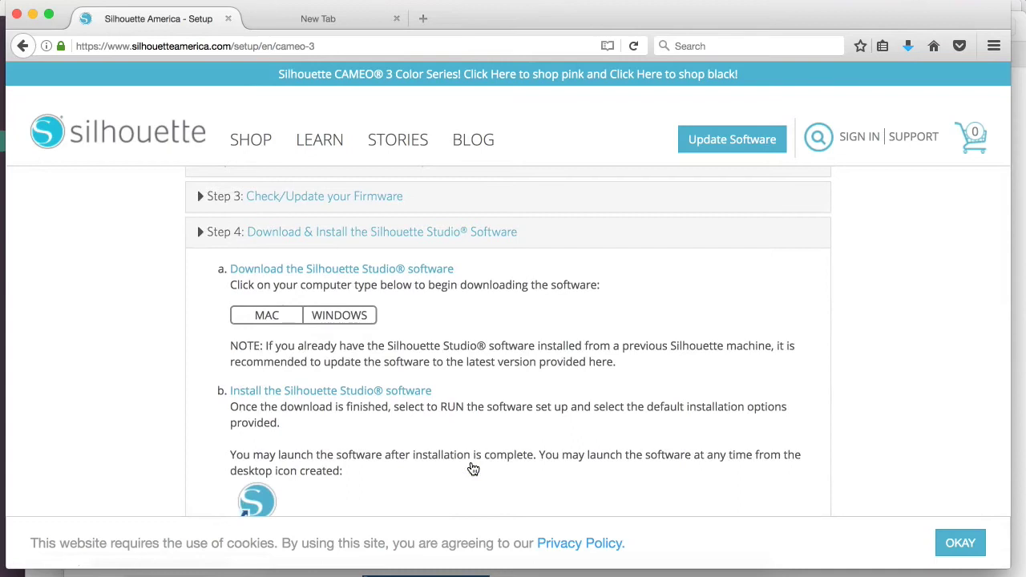
scroll(473, 469, down, 2)
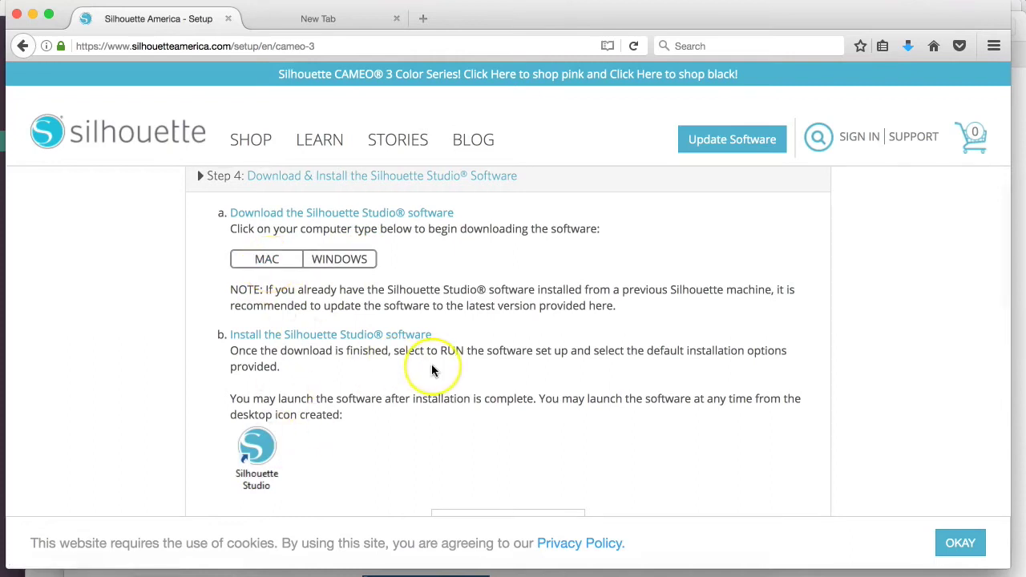
scroll(426, 367, down, 3)
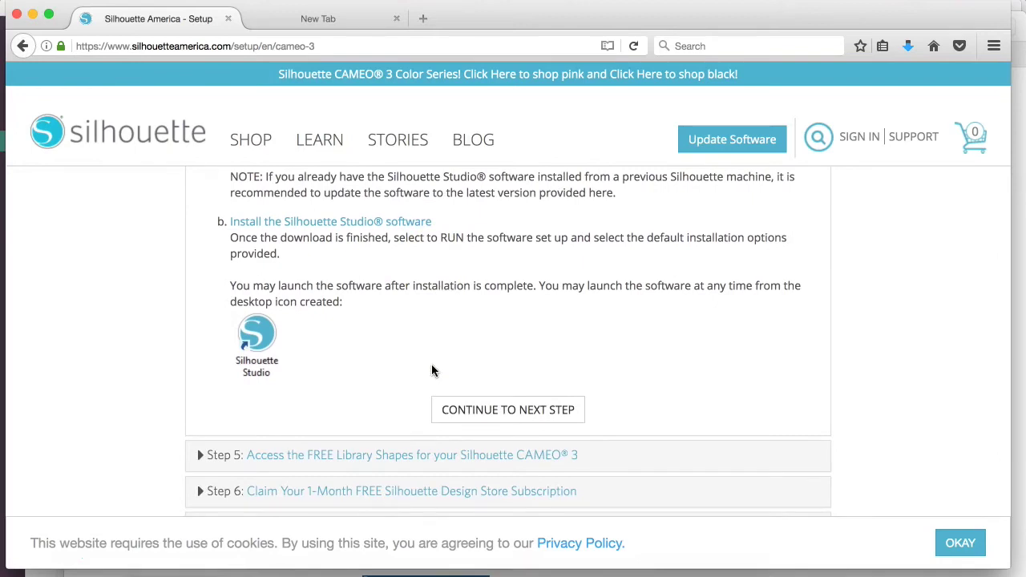
Step: Advance to Step 5, review the library instructions, then collapse the Step 5 header
click(470, 408)
scroll(728, 383, down, 5)
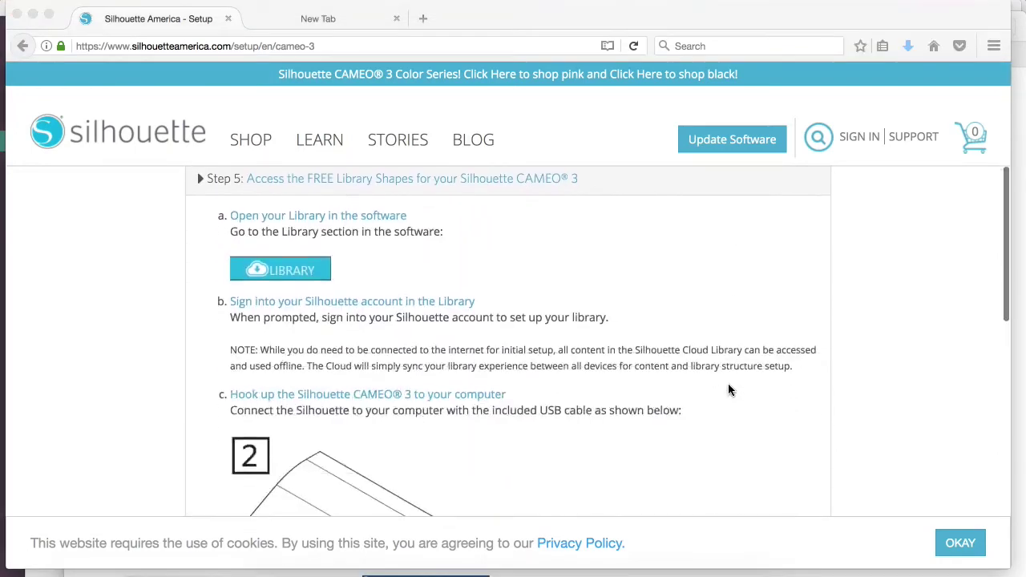
scroll(728, 383, up, 4)
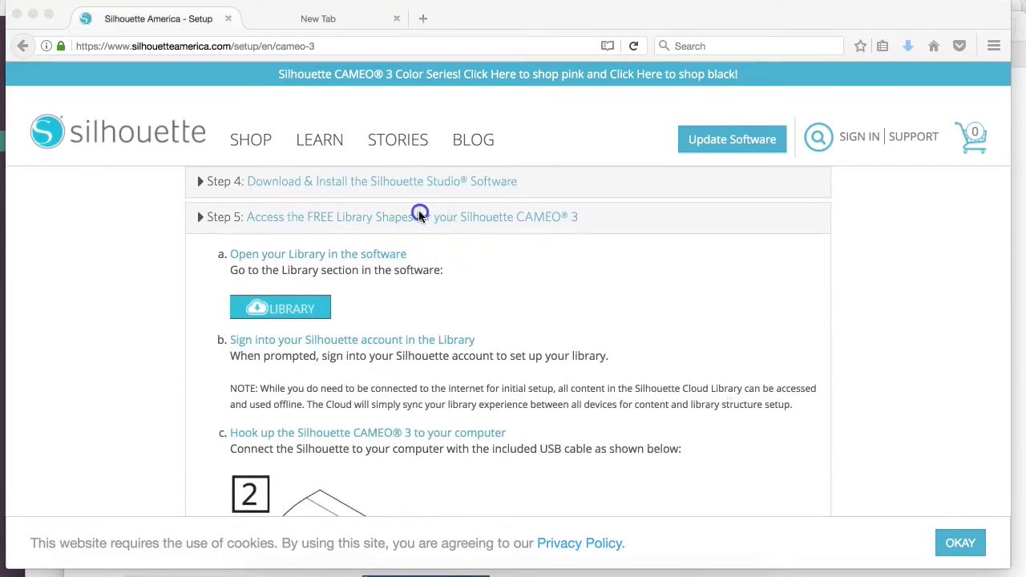
click(348, 215)
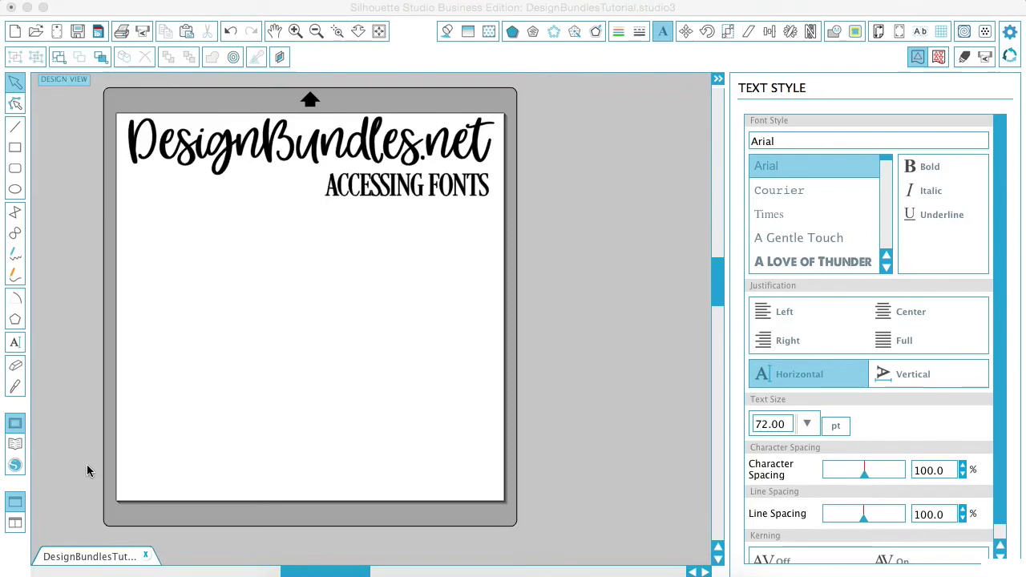
Step: Scroll through installed fonts like Adleit and Adleit Swash, then choose the Text tool
click(264, 459)
click(441, 377)
click(758, 230)
scroll(792, 231, down, 3)
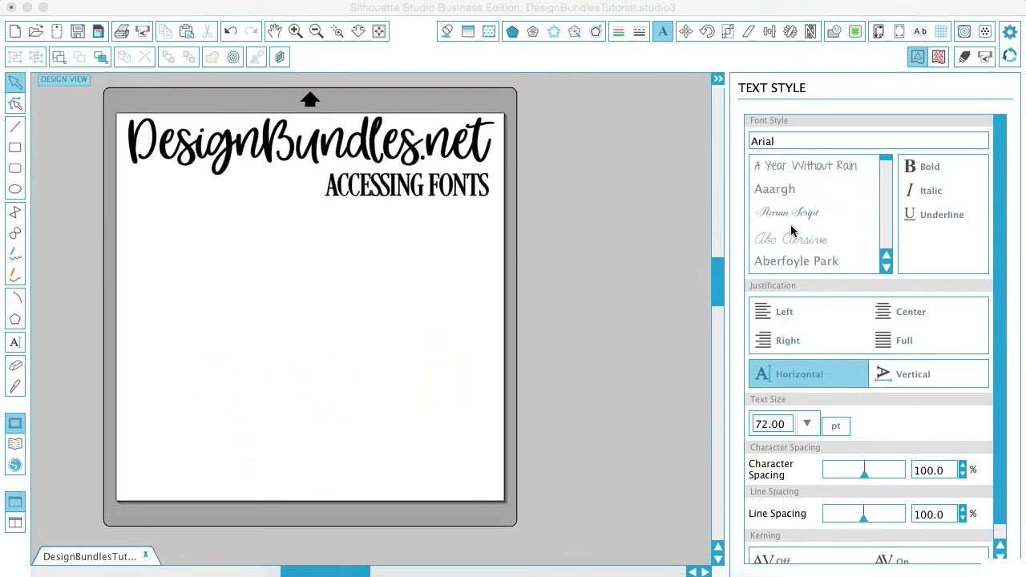
scroll(791, 231, down, 8)
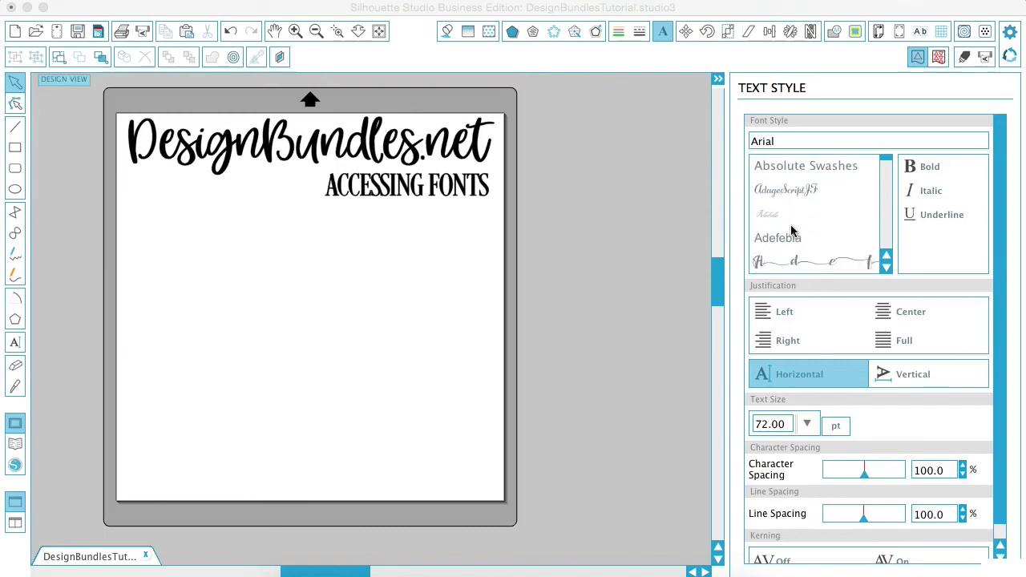
scroll(791, 231, down, 2)
scroll(791, 231, down, 5)
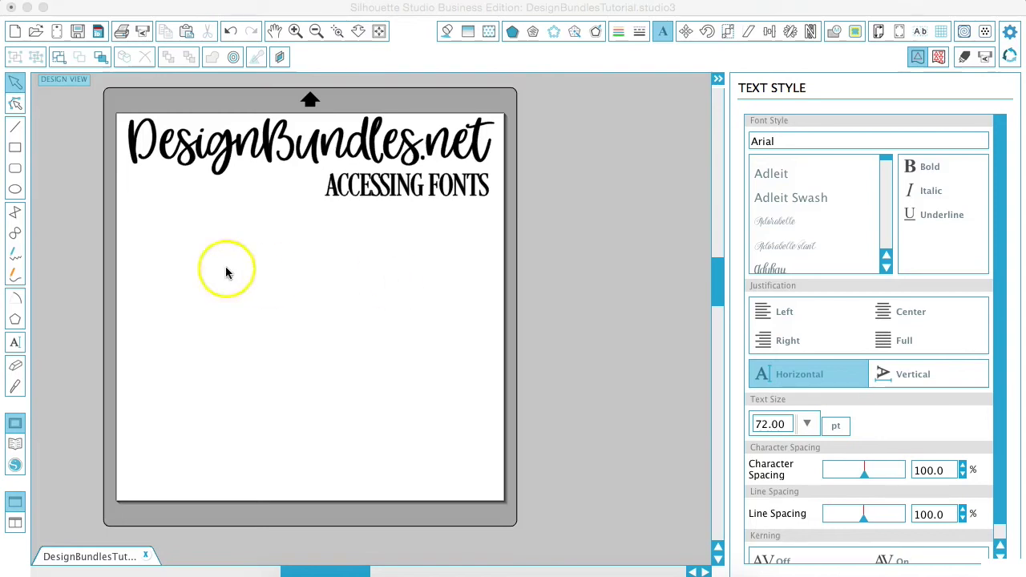
click(14, 343)
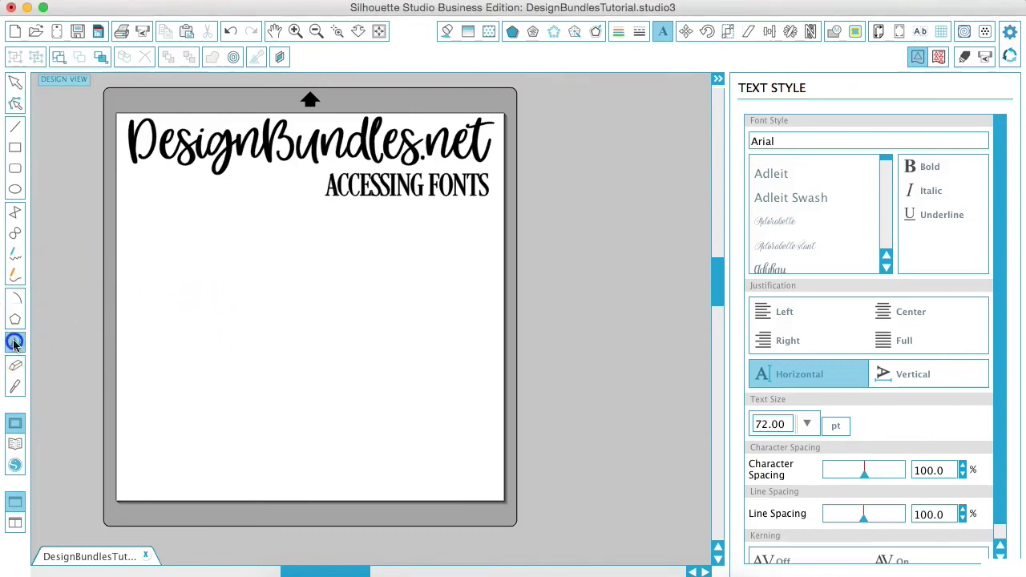
Step: Add the text HELLO in A Love of Thunder with black fill and black outline
click(257, 342)
text(HELLO)
key(ctrl+a)
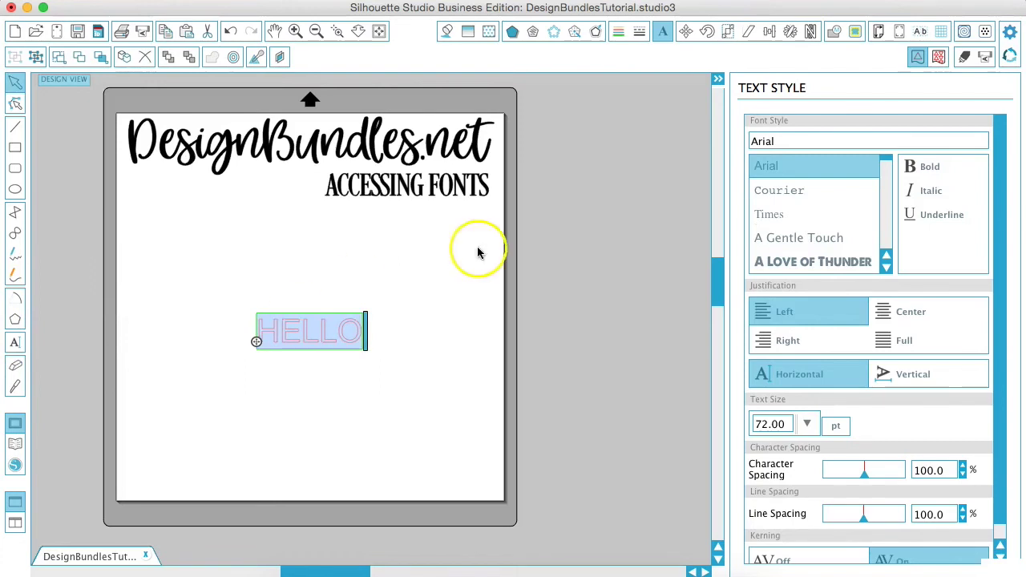
click(782, 263)
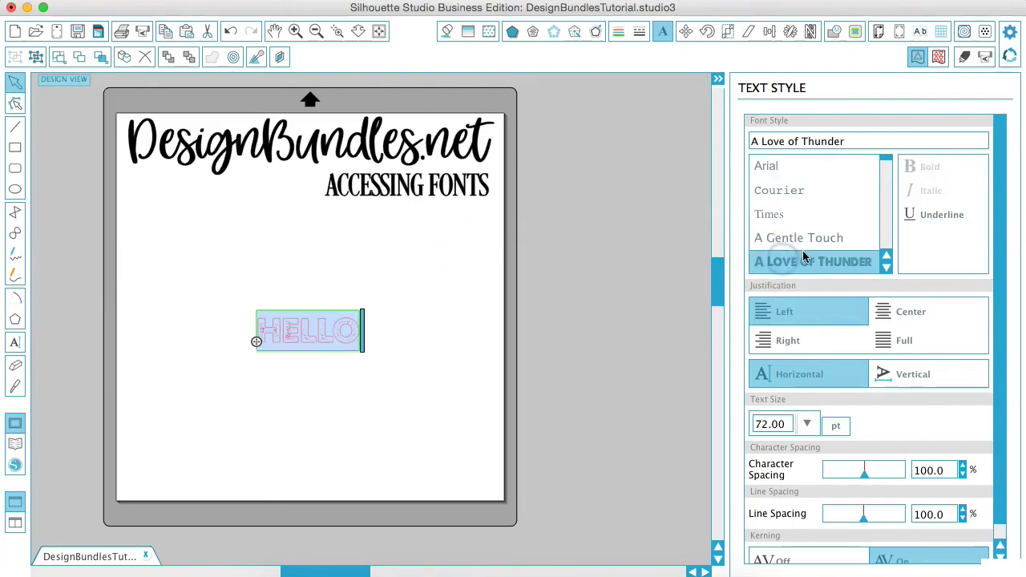
click(447, 31)
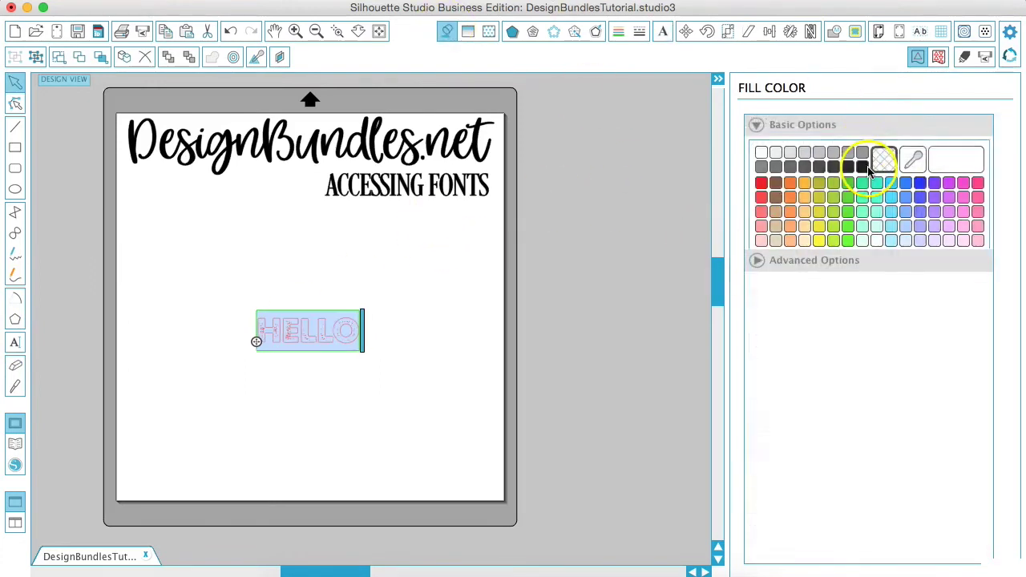
click(862, 166)
click(627, 33)
click(862, 166)
Step: Enlarge HELLO to 248.55 pt across the page and nudge it slightly left
click(405, 340)
click(333, 339)
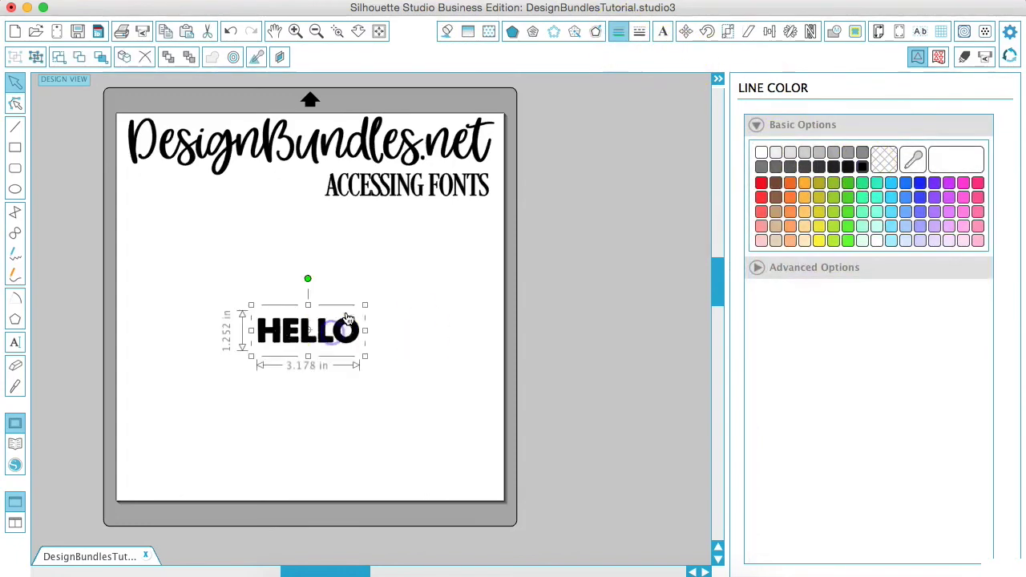
drag(361, 303, 484, 169)
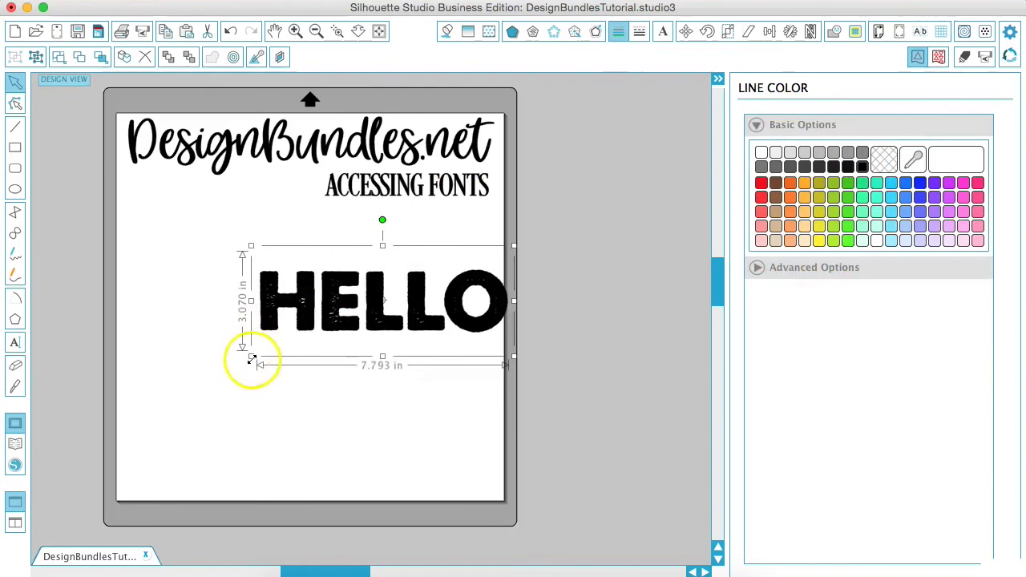
drag(251, 356, 148, 397)
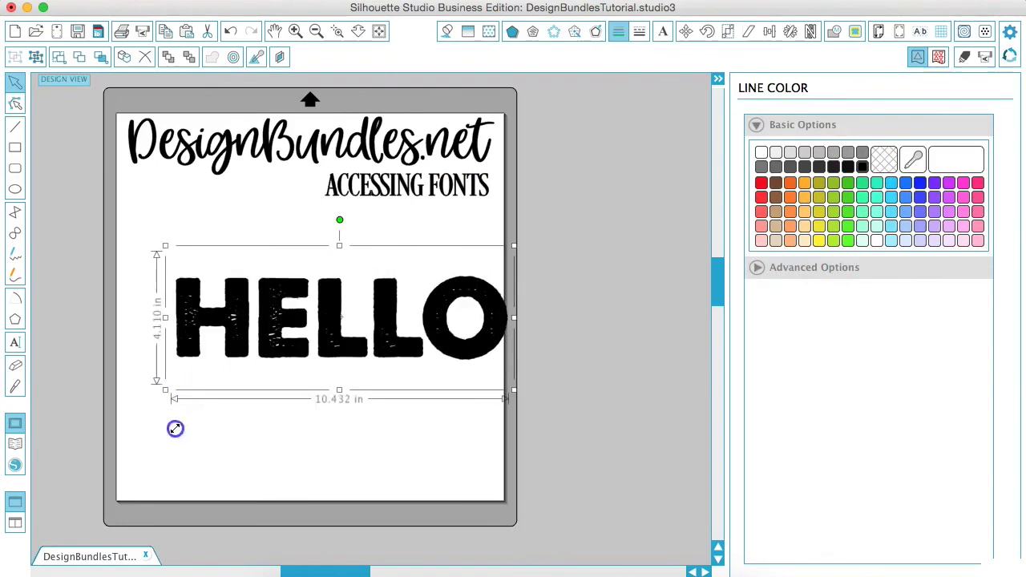
drag(382, 351, 371, 350)
double_click(369, 350)
Step: Select all of HELLO and preview it in Aaron Script, Abc Cursive and Adelicia Script Slant
key(super+a)
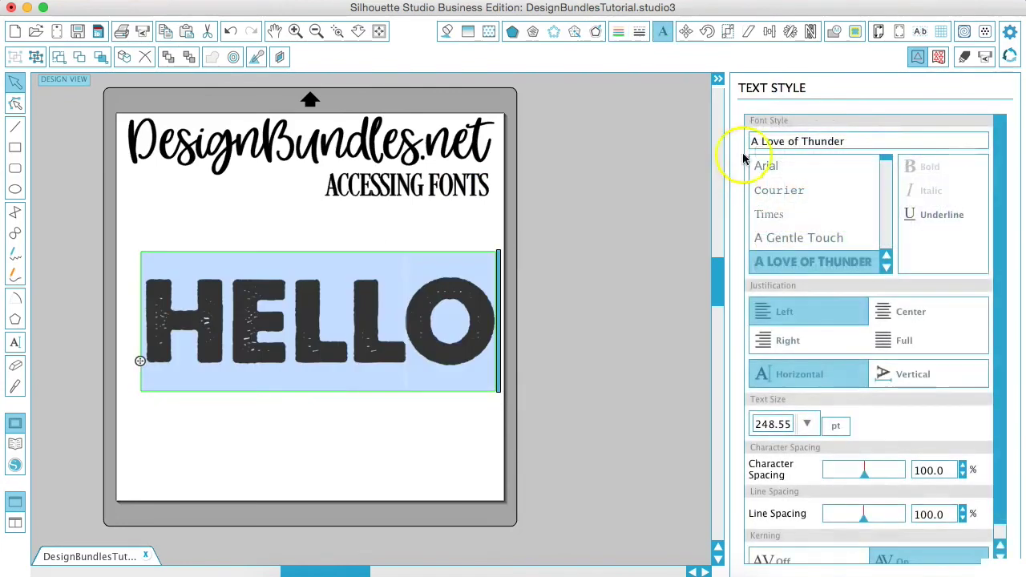
scroll(790, 241, down, 3)
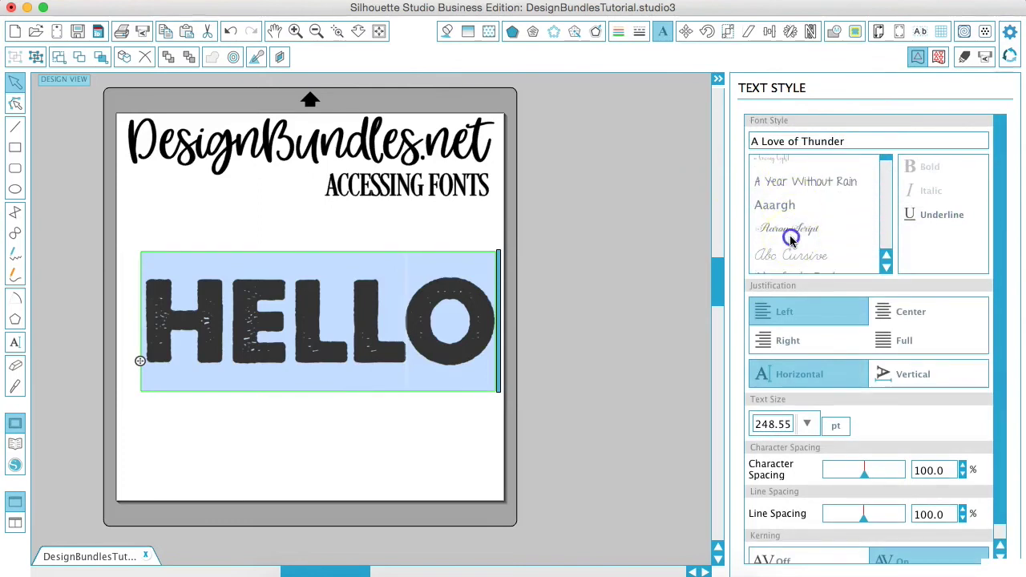
click(790, 239)
click(790, 257)
scroll(789, 257, down, 3)
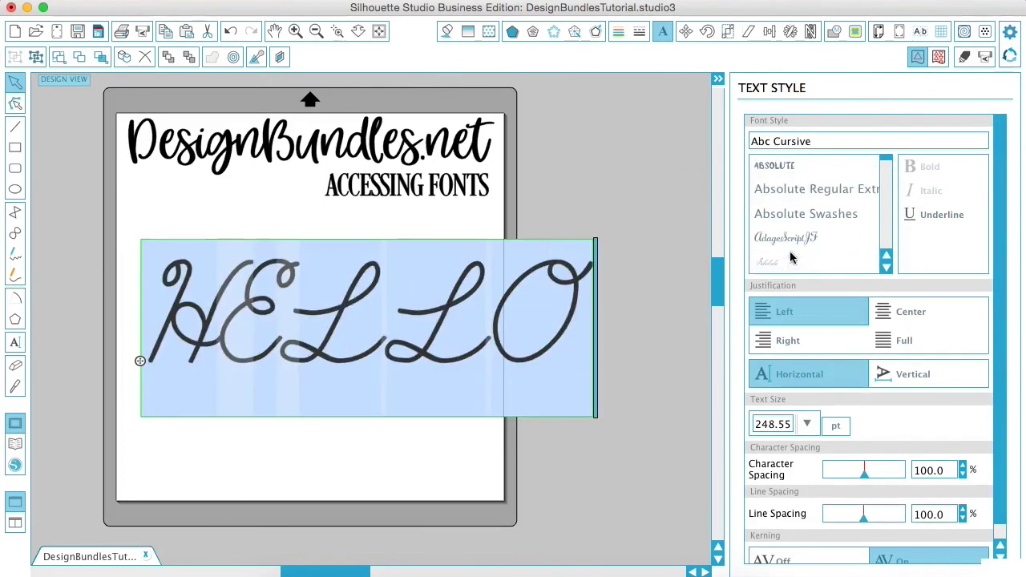
click(790, 256)
scroll(790, 257, down, 3)
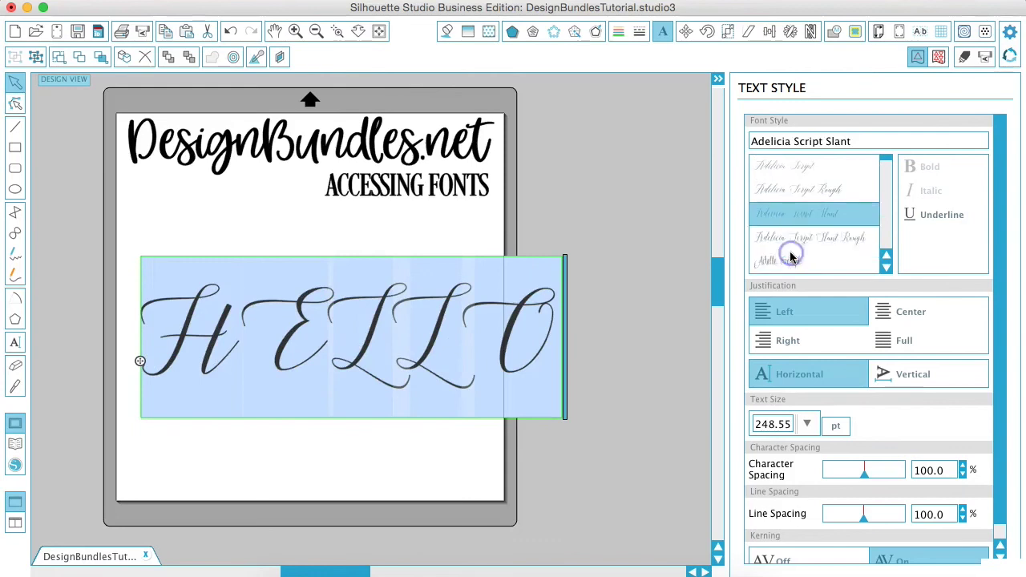
scroll(789, 255, down, 3)
Step: Preview HELLO in Adorabelle slant, adven rough and Advetime, finishing in Alan Font
click(790, 245)
scroll(790, 255, down, 3)
click(789, 245)
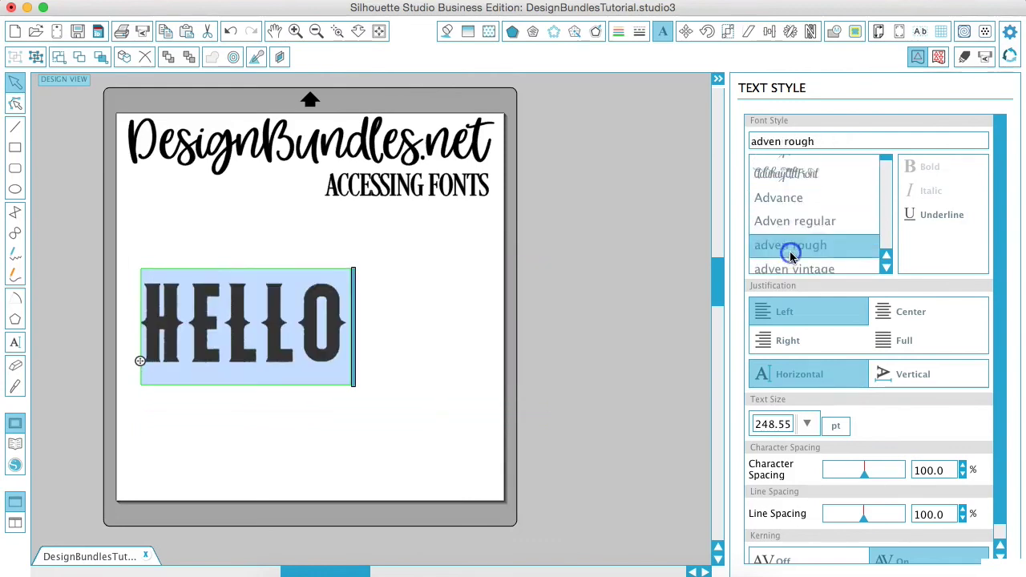
scroll(789, 255, down, 3)
click(790, 253)
scroll(789, 255, down, 3)
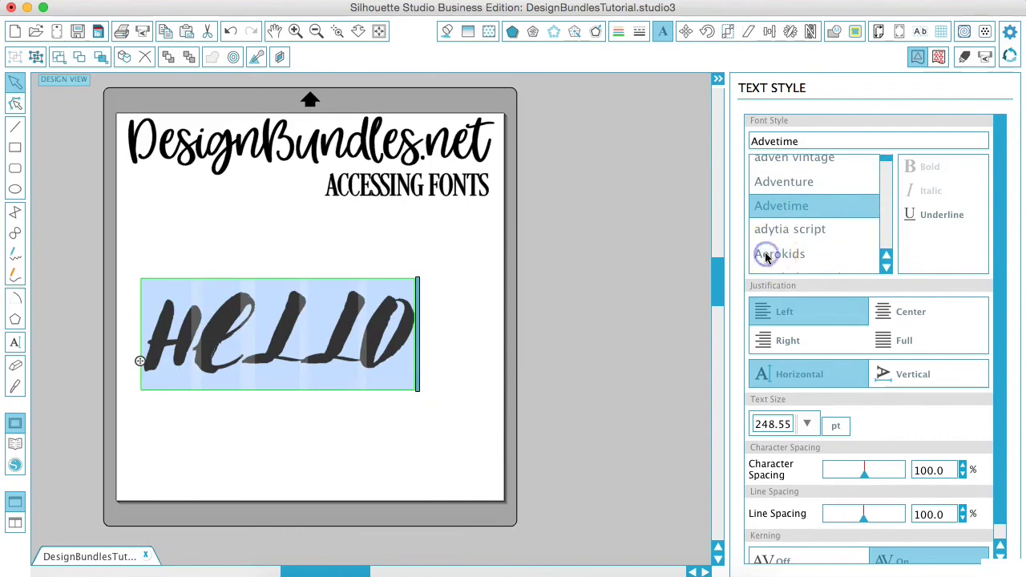
scroll(766, 256, down, 3)
scroll(766, 256, down, 3)
click(765, 254)
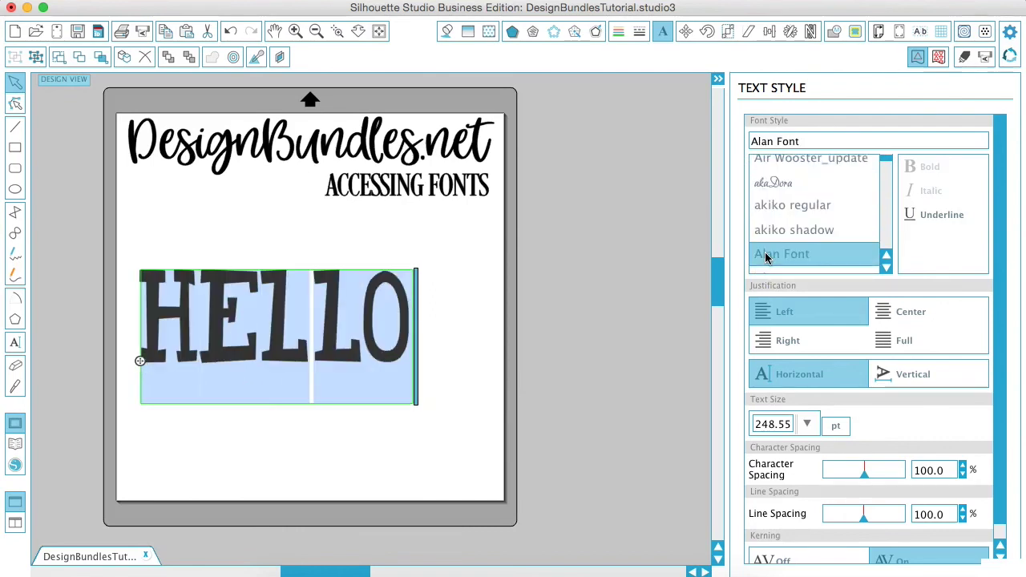